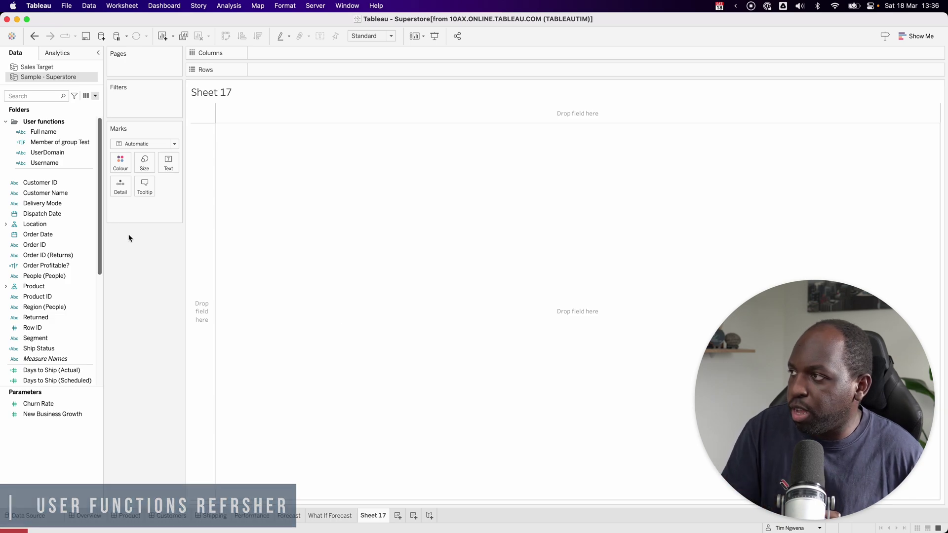
Start an empty Calculation1 and filter its function list to User functions, showing FULLNAME's description.
left_click(59, 121)
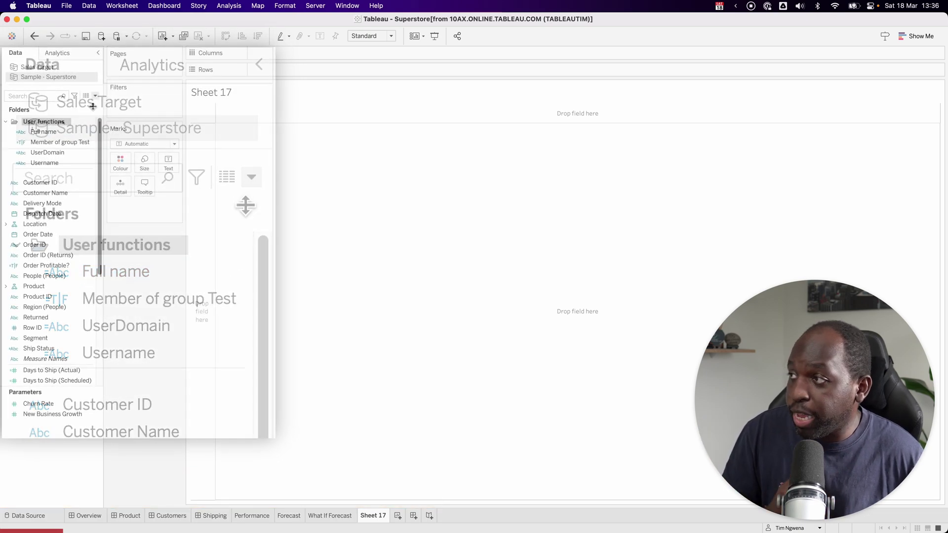
left_click(97, 99)
left_click(89, 105)
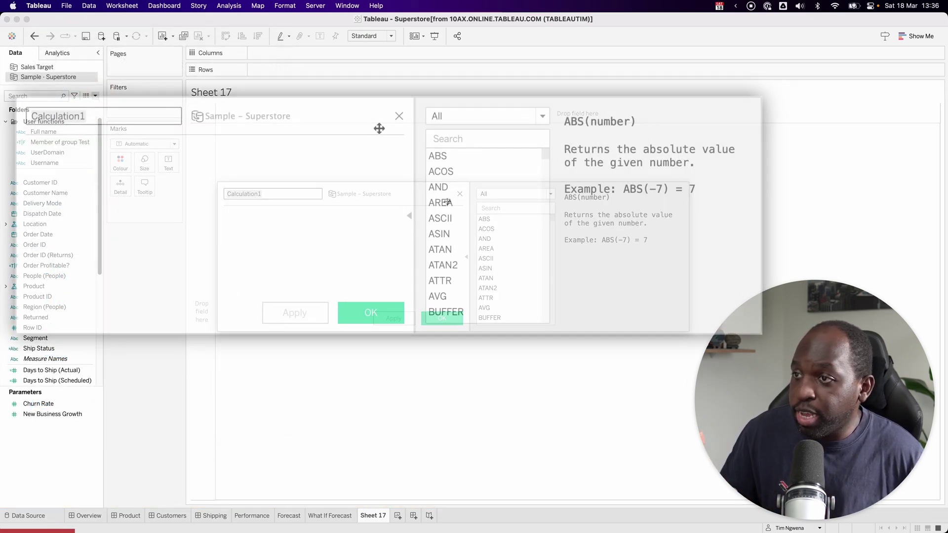
left_click(489, 136)
left_click(542, 117)
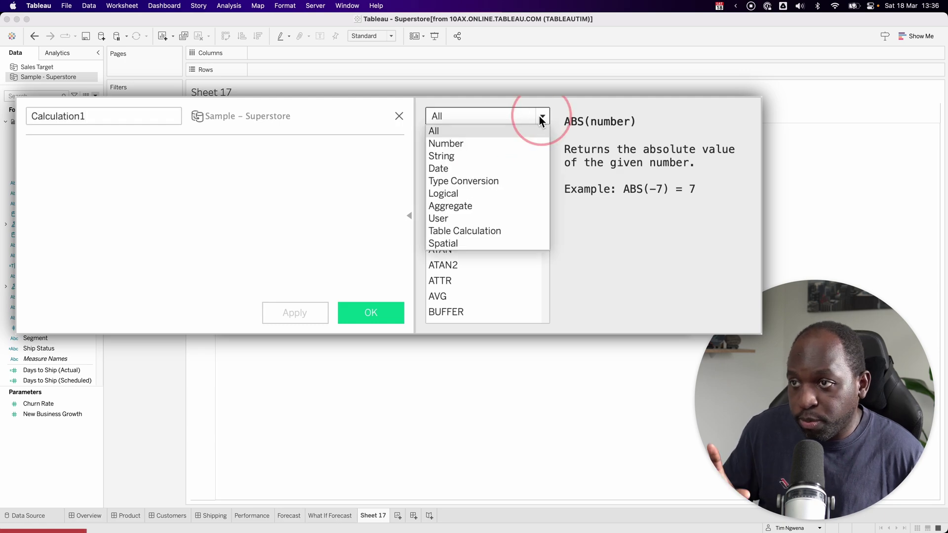
left_click(470, 217)
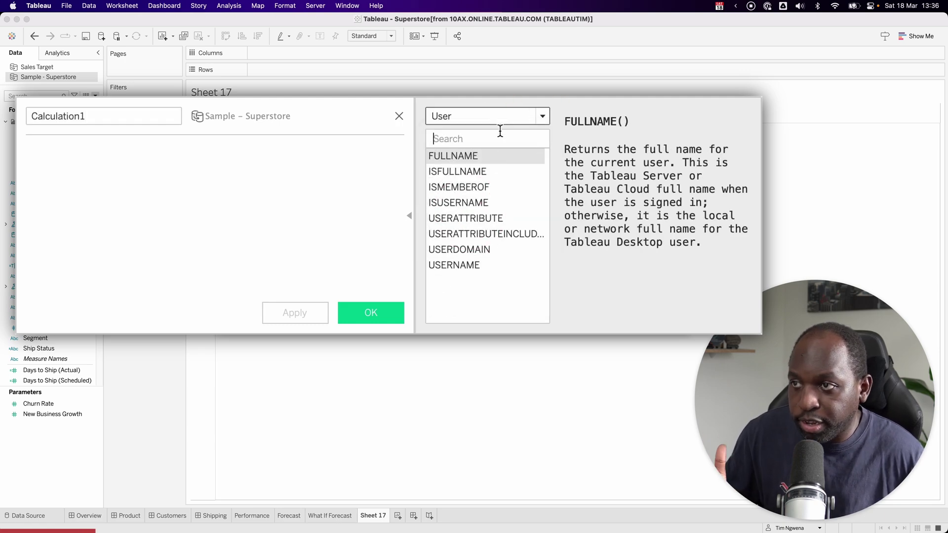
left_click(542, 116)
left_click(450, 215)
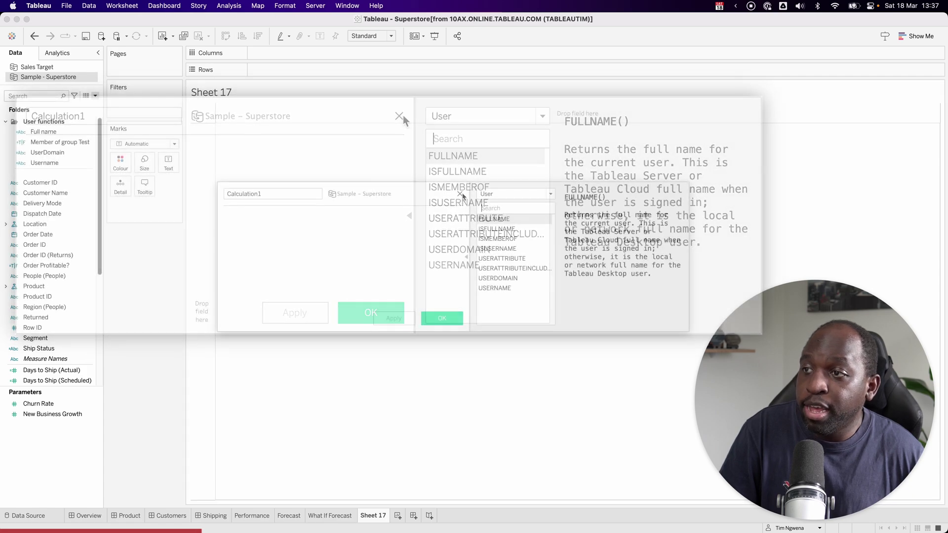
Discard the empty calculation and review the Full name field's FULLNAME() formula in enlarged text.
left_click(460, 194)
left_click(42, 134)
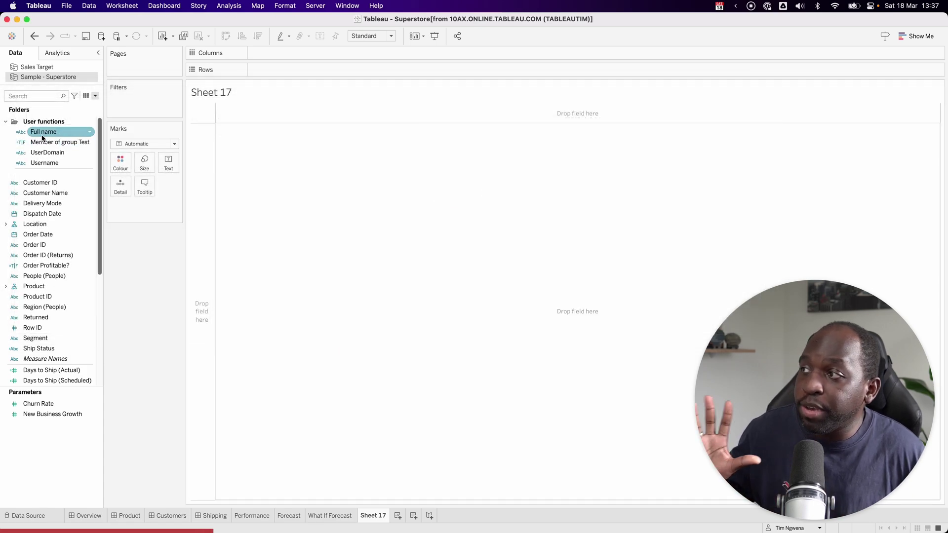
right_click(43, 139)
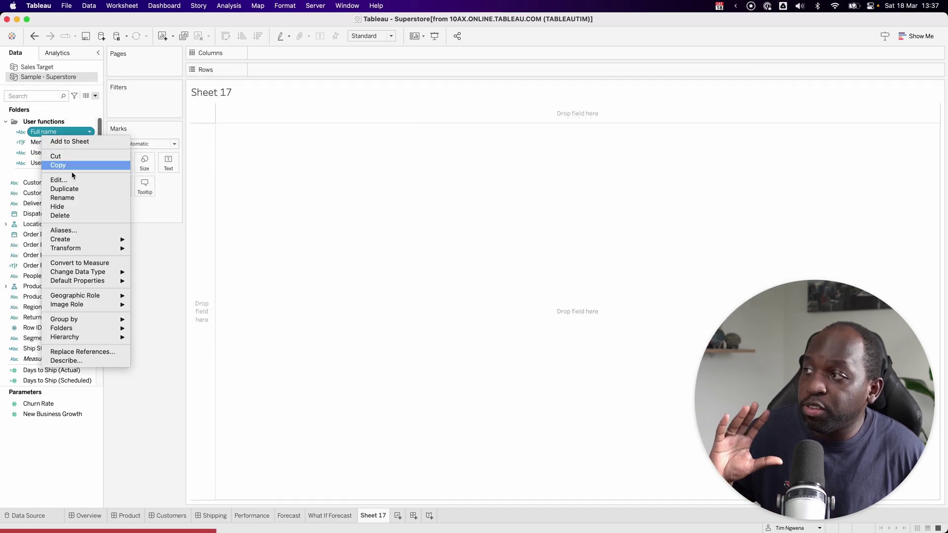
left_click(74, 189)
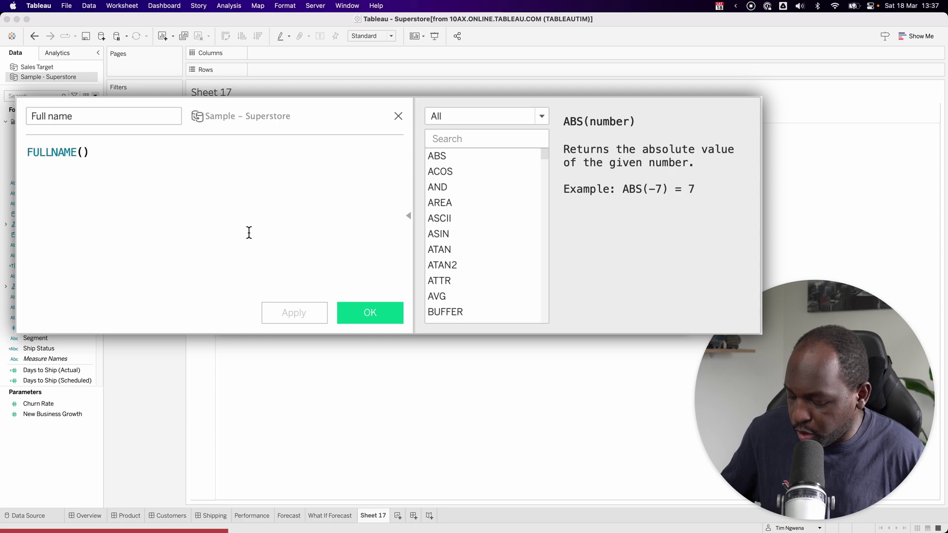
key("super+equal")
key("super+equal")
key("super+equal")
key("super+equal")
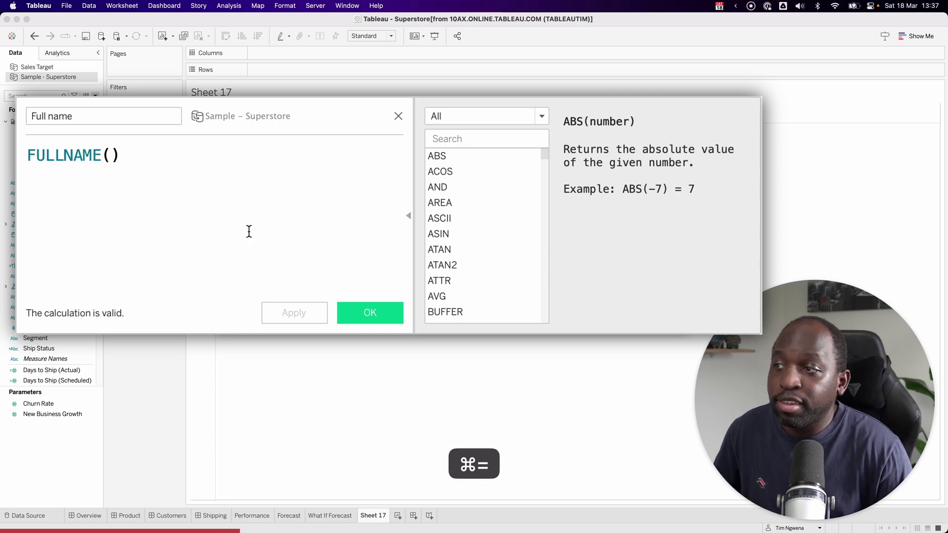
left_click(398, 116)
Put Full name on the Text mark so Sheet 17 shows the user's full name.
left_click_drag(74, 133, 169, 162)
mouse_move(219, 112)
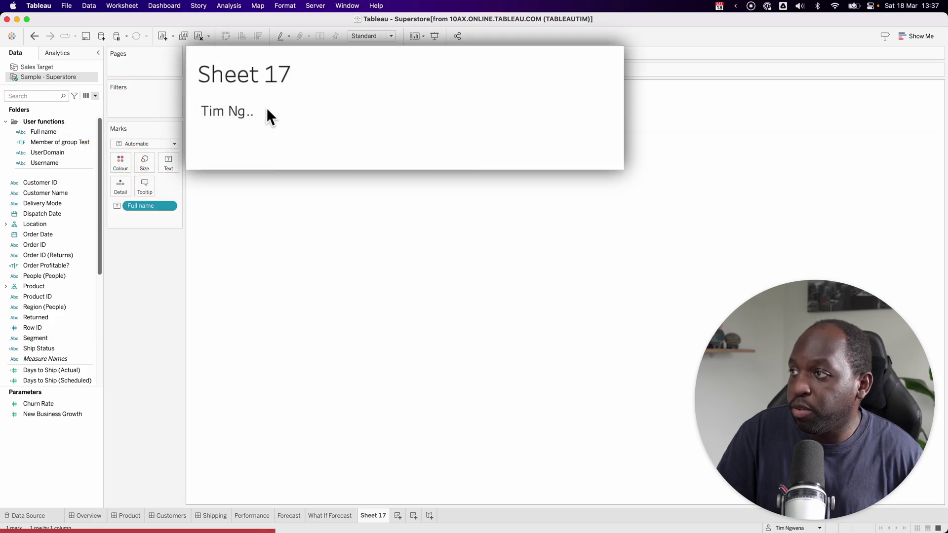
left_click(291, 112)
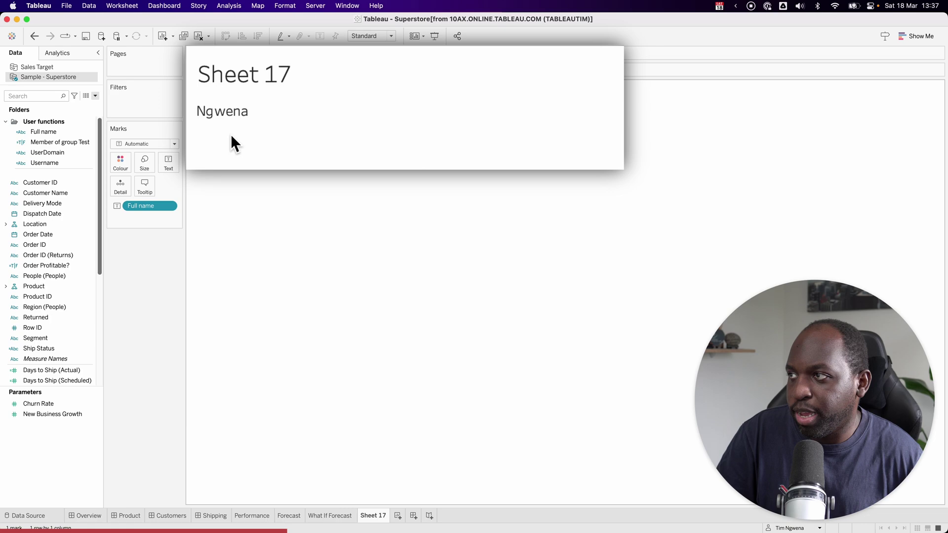
left_click(62, 153)
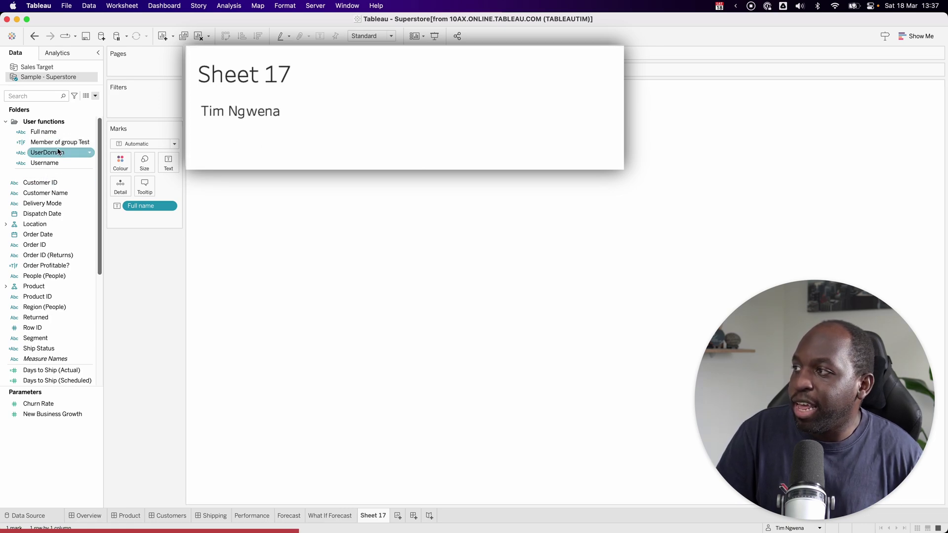
Show UserDomain as the Sheet 17 text, then replace it with Username.
left_click_drag(48, 156, 146, 206)
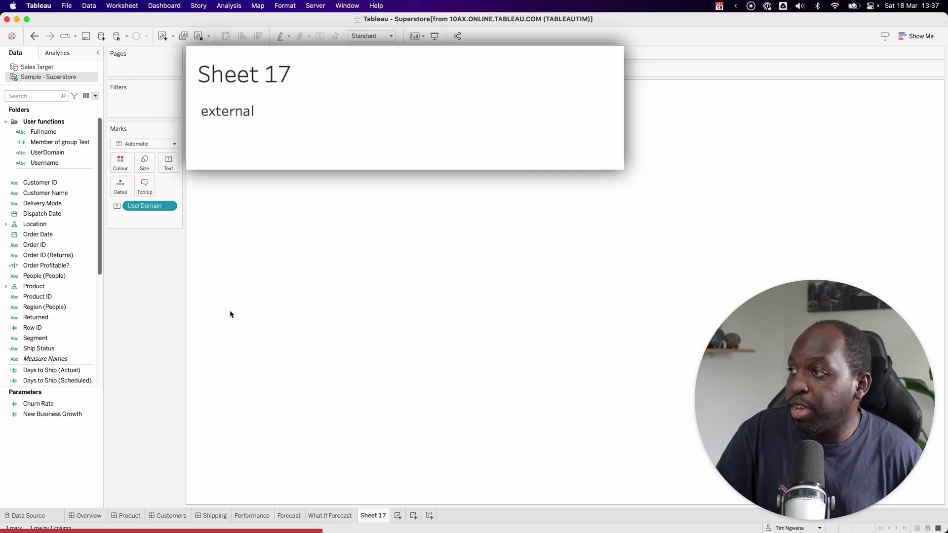
mouse_move(242, 118)
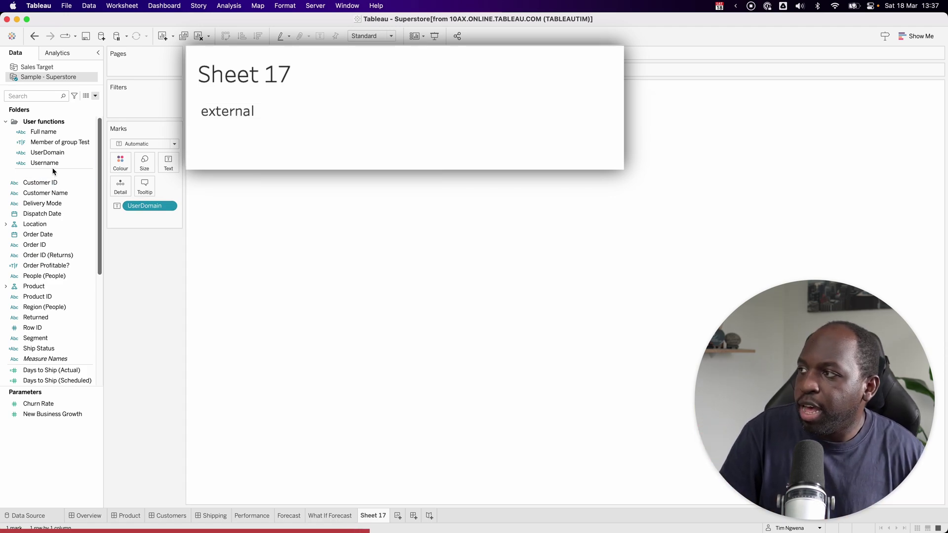
left_click_drag(46, 164, 149, 207)
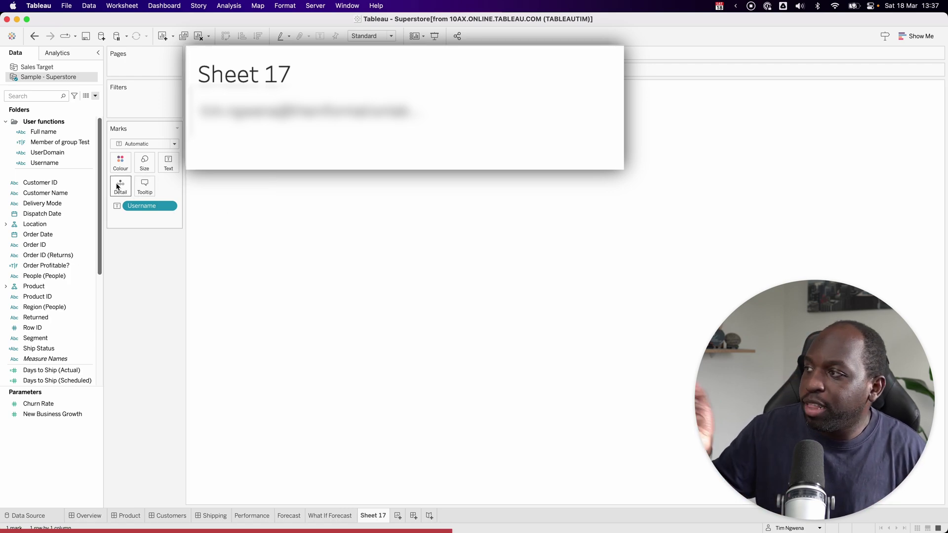
Open the Member of group Test calculation showing ISMEMBEROF('Test') and display all open windows.
right_click(62, 143)
left_click(78, 196)
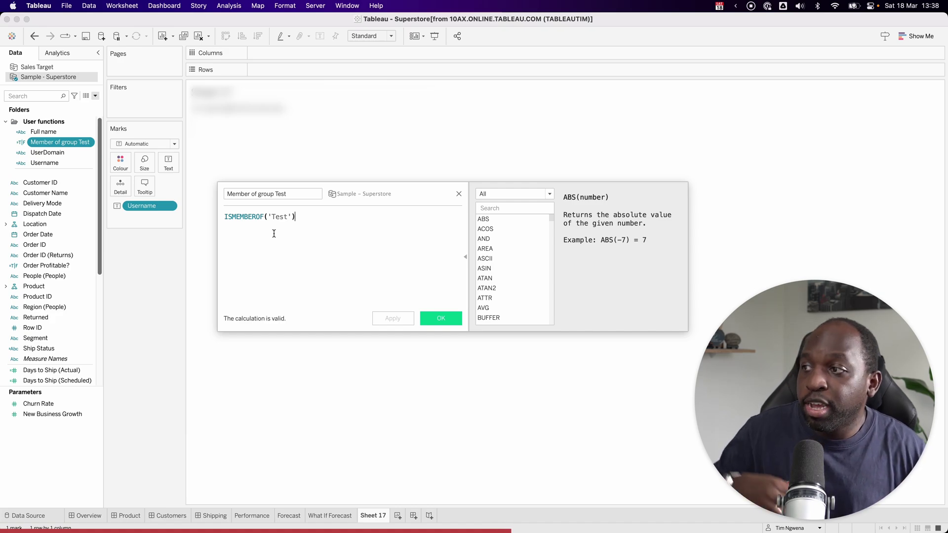
key("ctrl+Up")
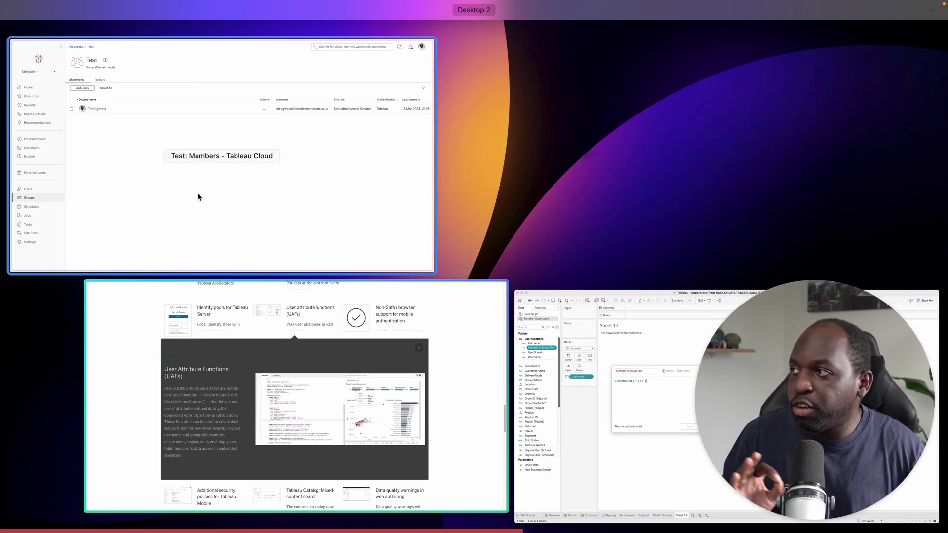
Check the Test group's members in Tableau Cloud, then return to the Tableau Desktop calculation.
left_click(198, 197)
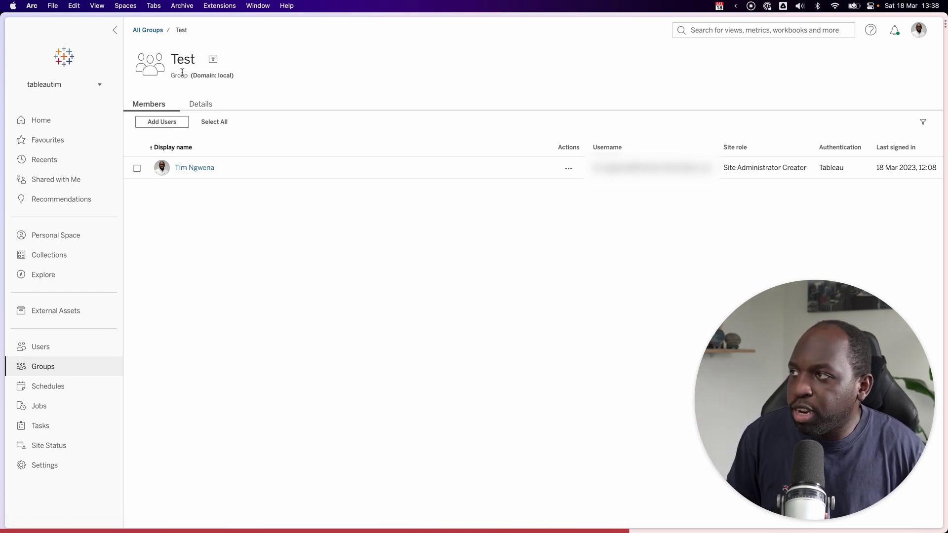
key("ctrl+Up")
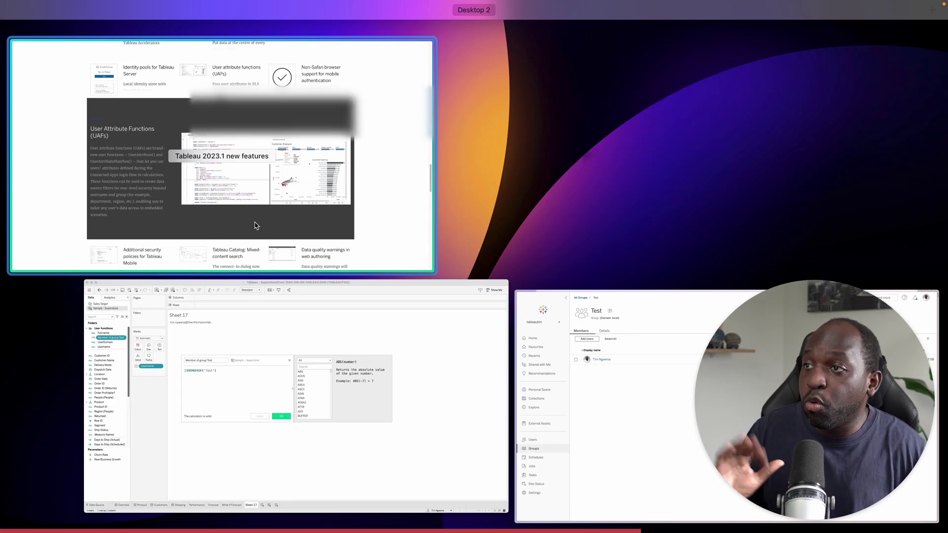
left_click(232, 395)
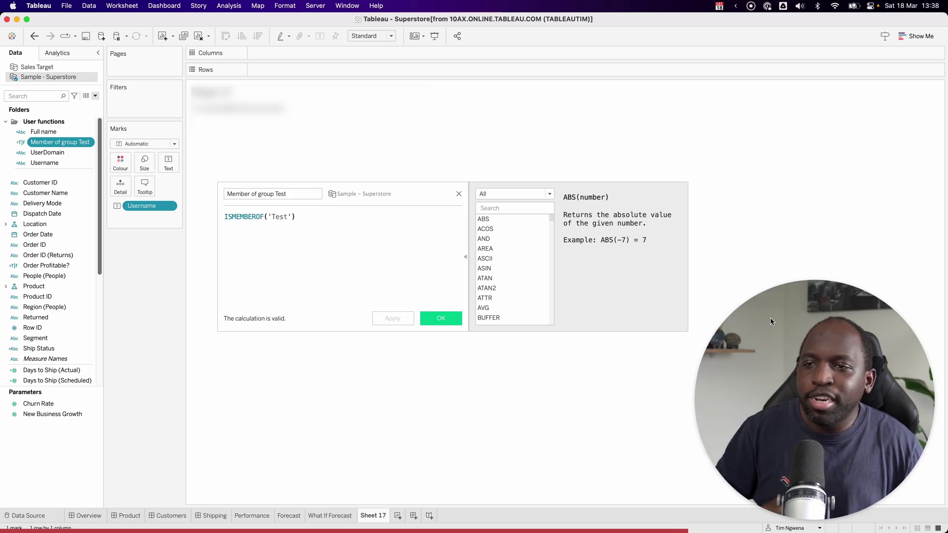
Close the Member of group Test editor, leaving Sheet 17 with Username as its text.
left_click_drag(781, 328, 35, 371)
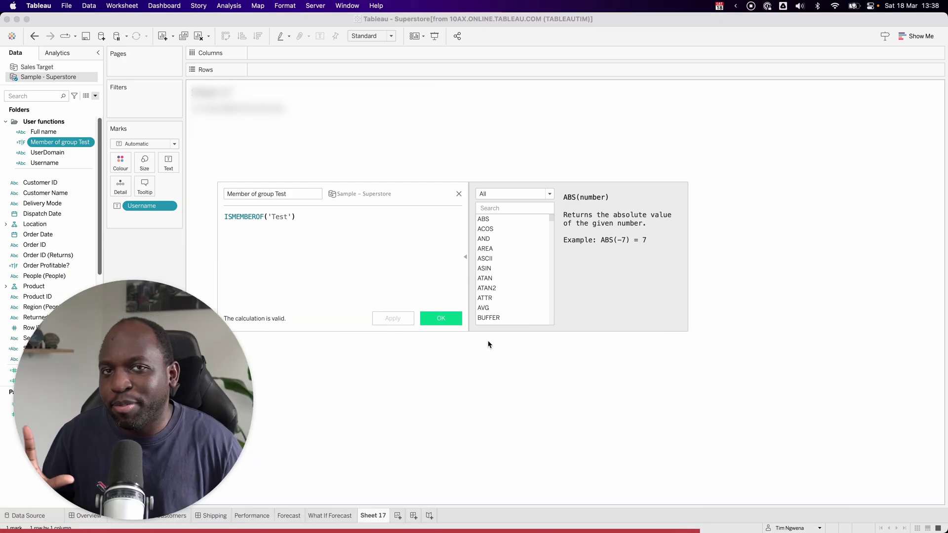
left_click(459, 194)
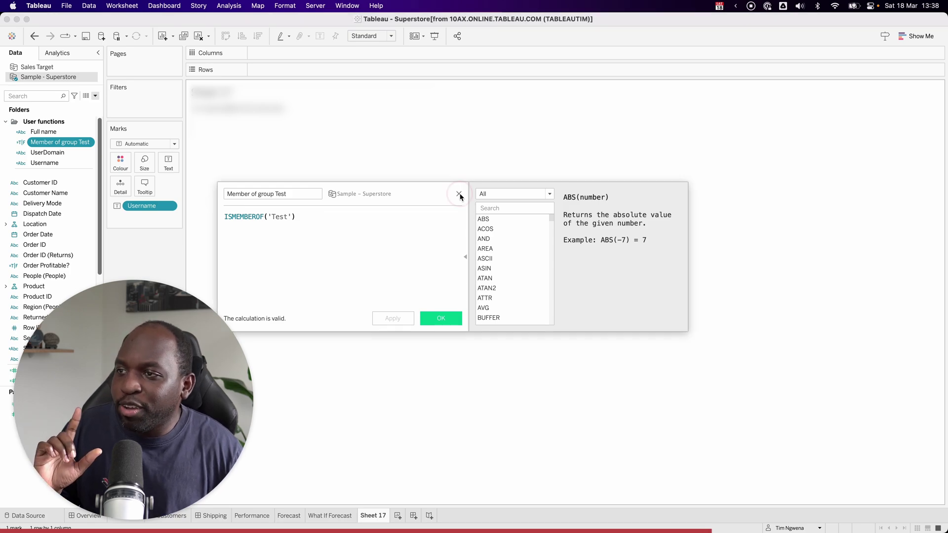
key("ctrl+shift+a")
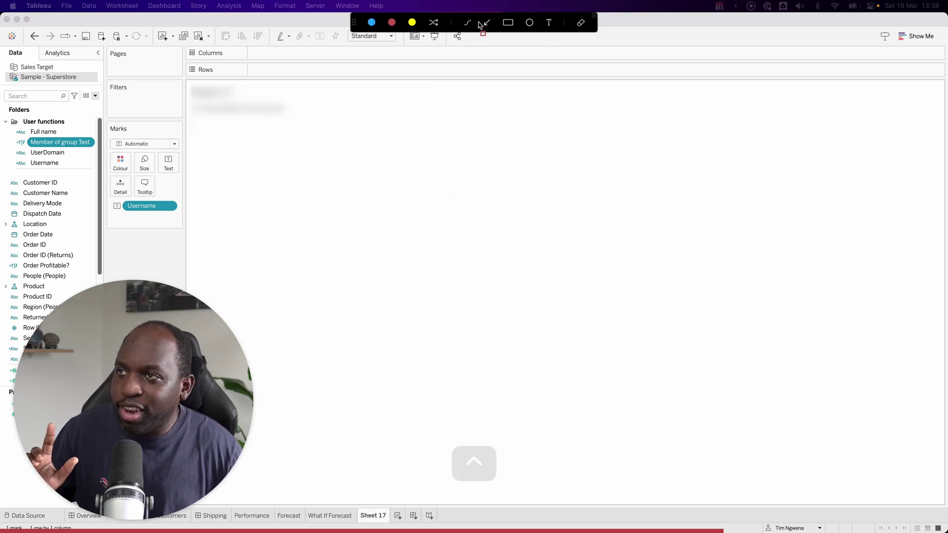
left_click(487, 26)
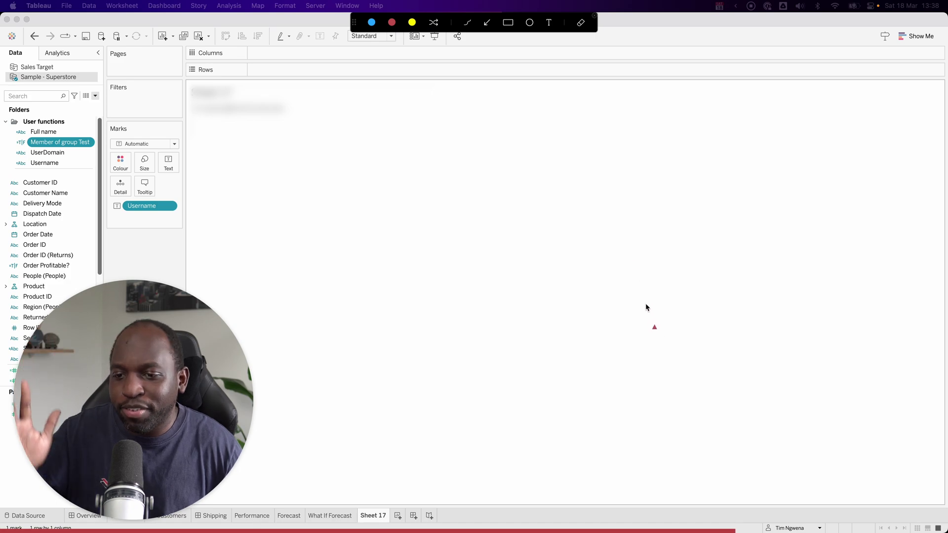
left_click_drag(642, 292, 743, 476)
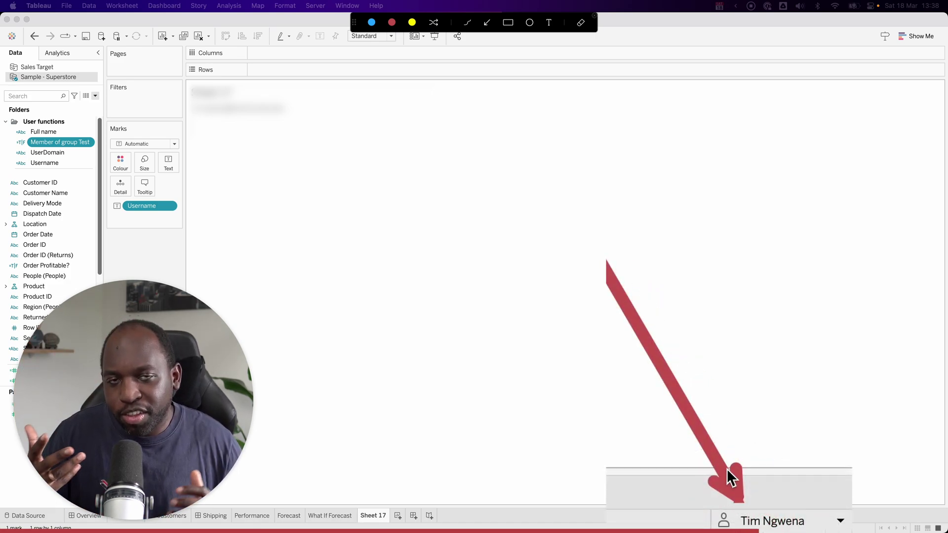
Preview Sheet 17 filtered as the other listed user account.
key("Escape")
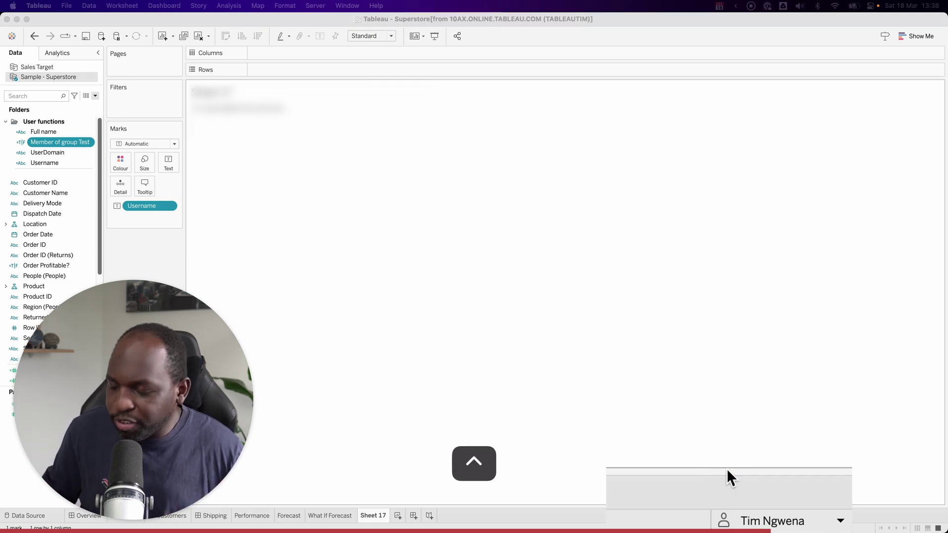
left_click(841, 523)
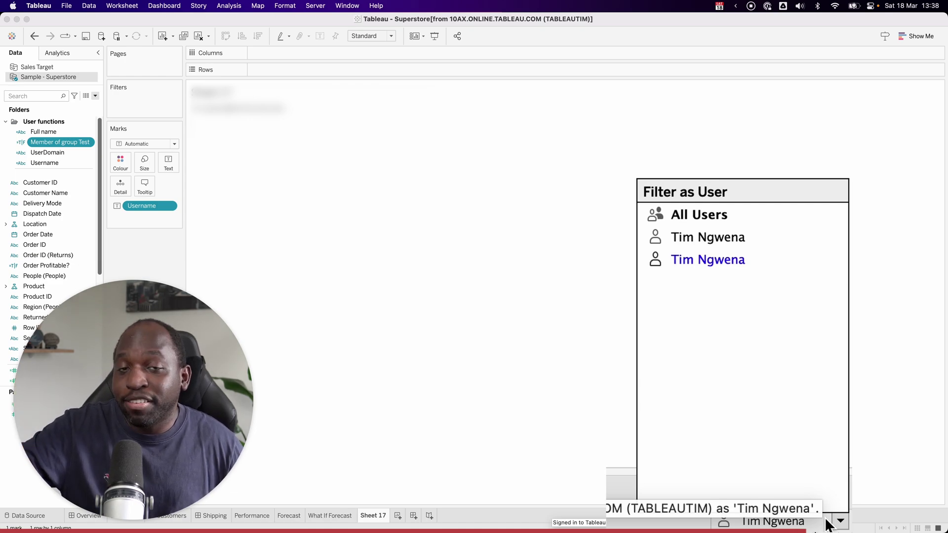
left_click(719, 237)
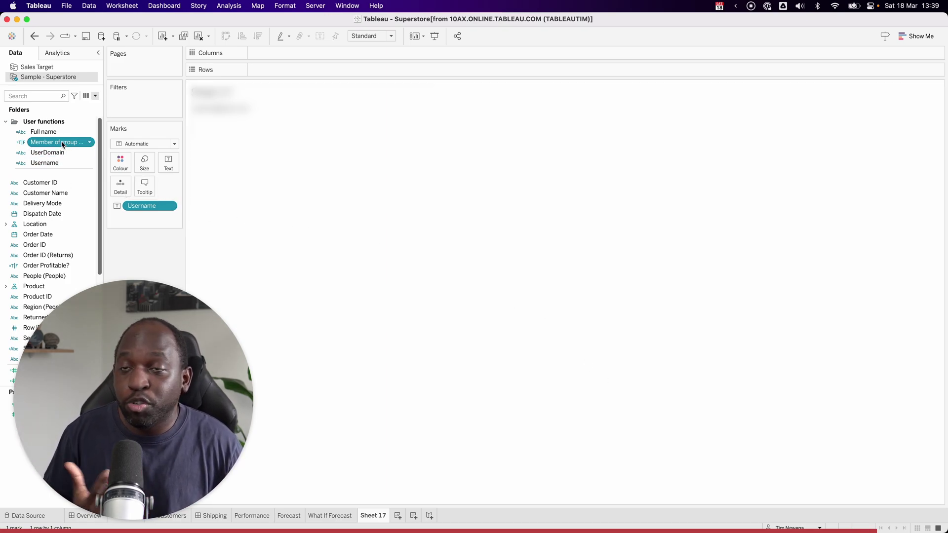
Show Member of group Test as the text, preview as the signed-in user, and exit full screen.
left_click_drag(54, 143, 197, 217)
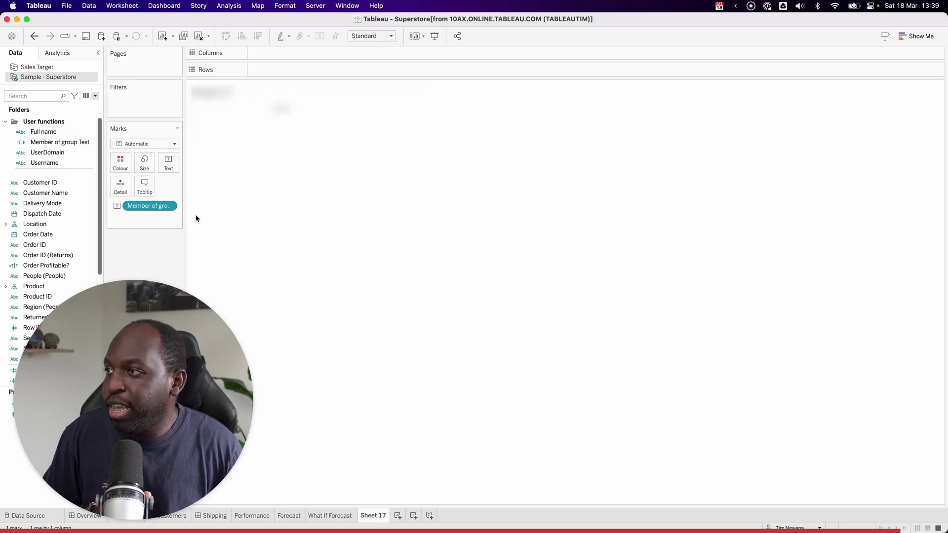
mouse_move(275, 109)
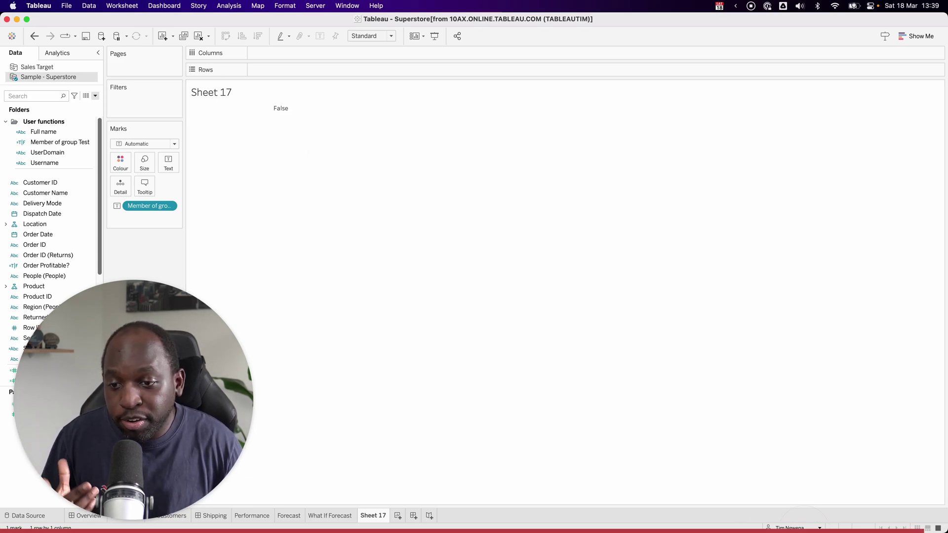
left_click(819, 527)
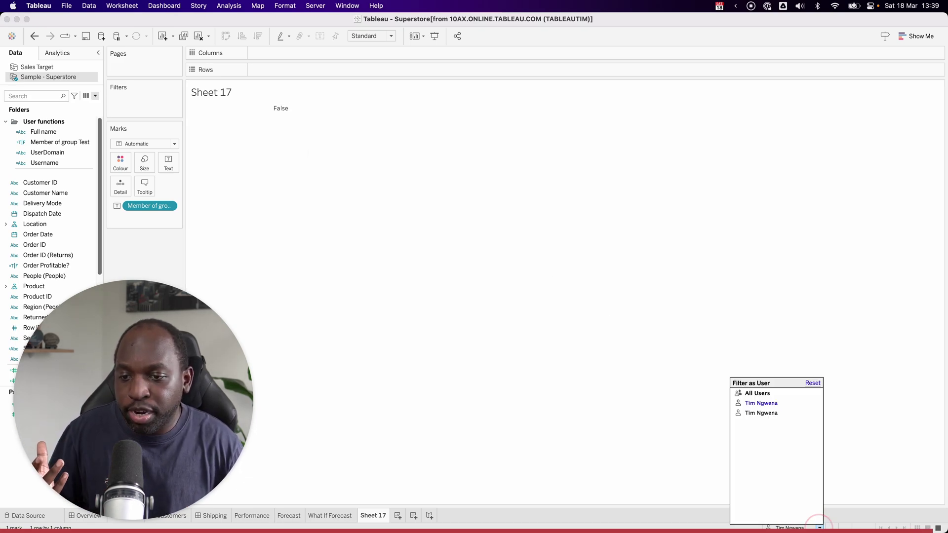
left_click(773, 413)
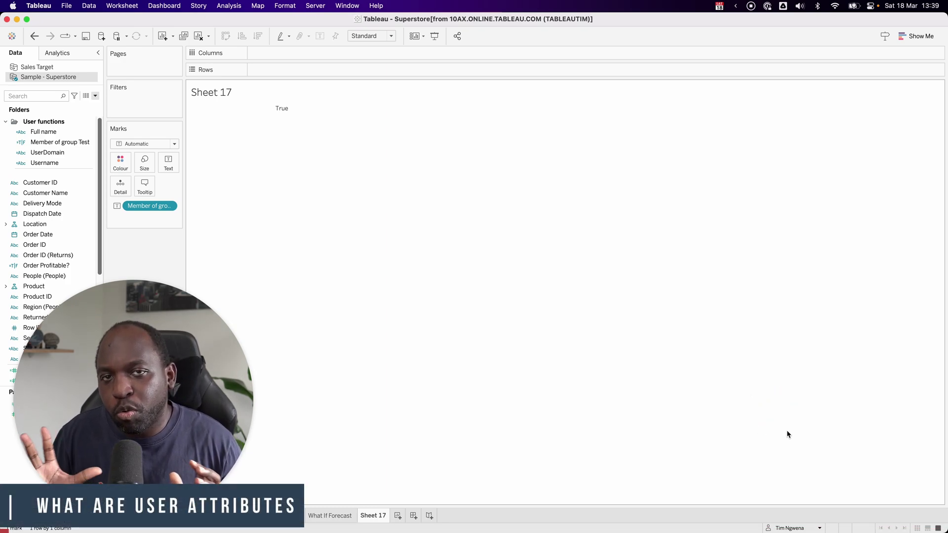
key("ctrl+super+f")
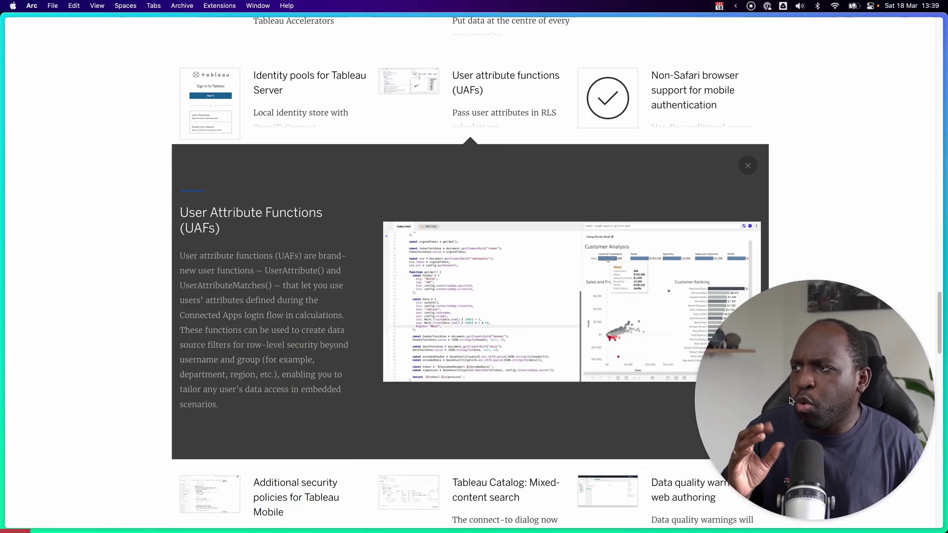
Scroll the Tableau 2023.1 new features page to the User Attribute Functions (UAFs) panel.
scroll(542, 351, "down", 2)
scroll(542, 351, "down", 3)
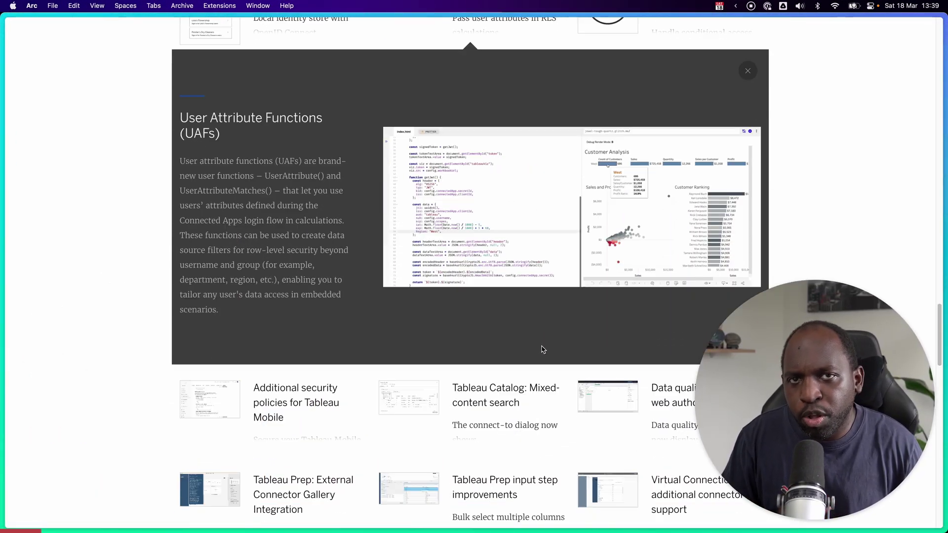
scroll(542, 350, "up", 2)
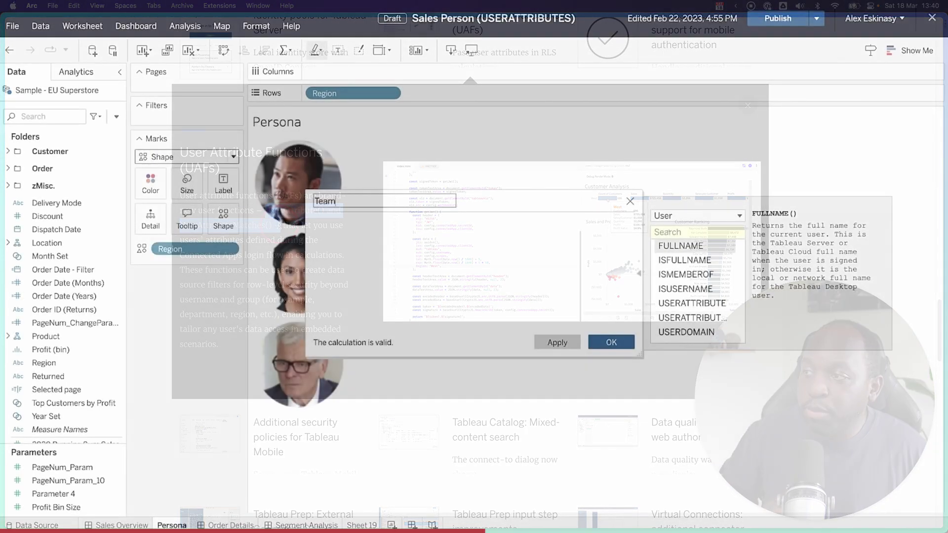
Create the Team Filter calculation USERATTRIBUTE("Team") = [Region] and save it.
type("Filter")
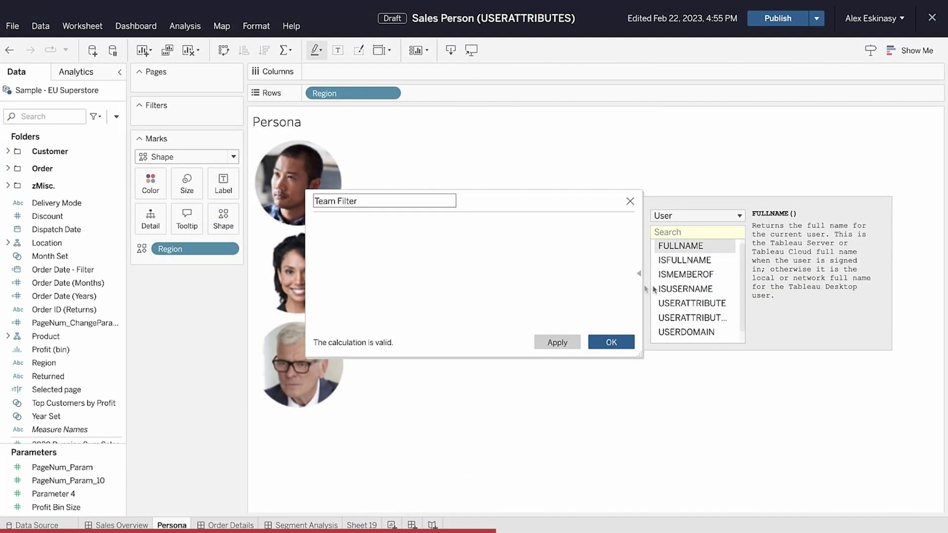
left_click_drag(692, 303, 480, 265)
type("'")
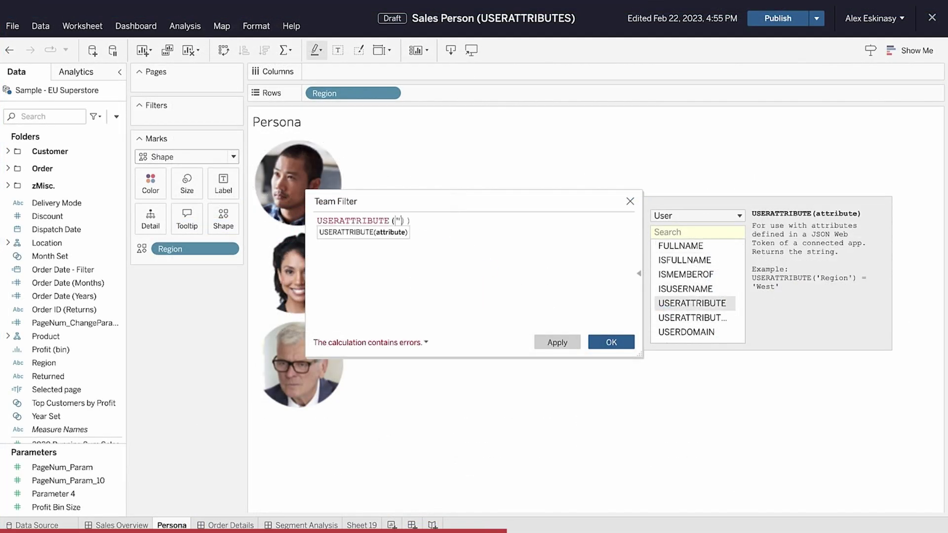
type("Team\"")
key("End")
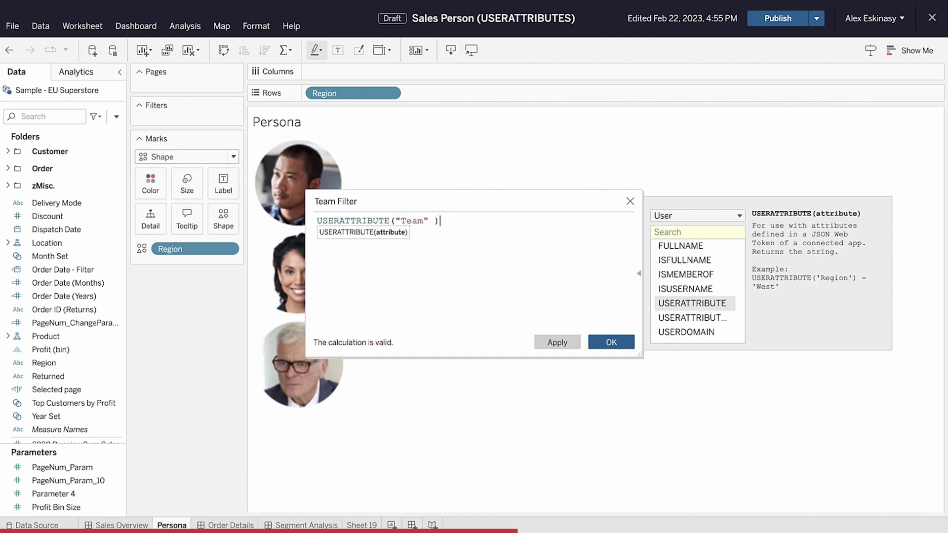
type("=")
left_click_drag(45, 363, 537, 233)
left_click(605, 342)
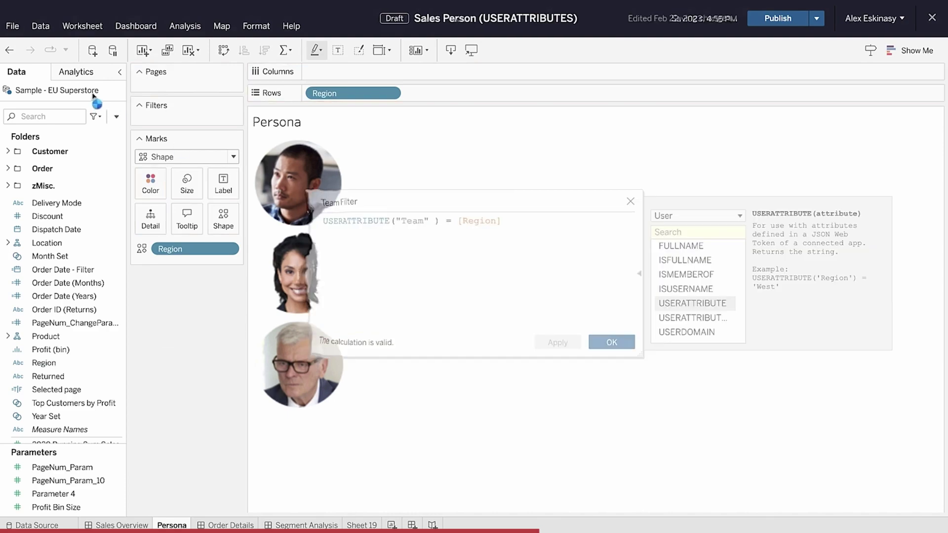
Add Team Filter as a data source filter.
left_click(118, 92)
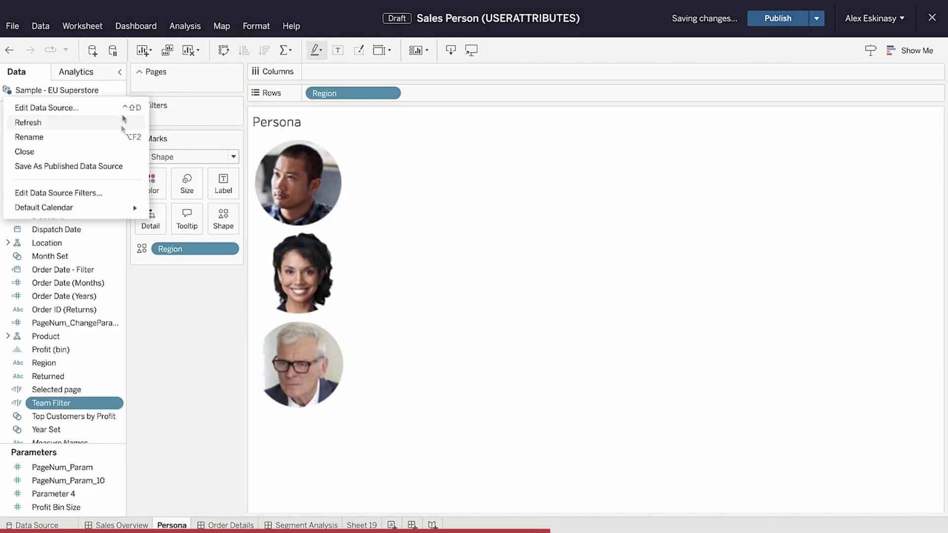
left_click(101, 192)
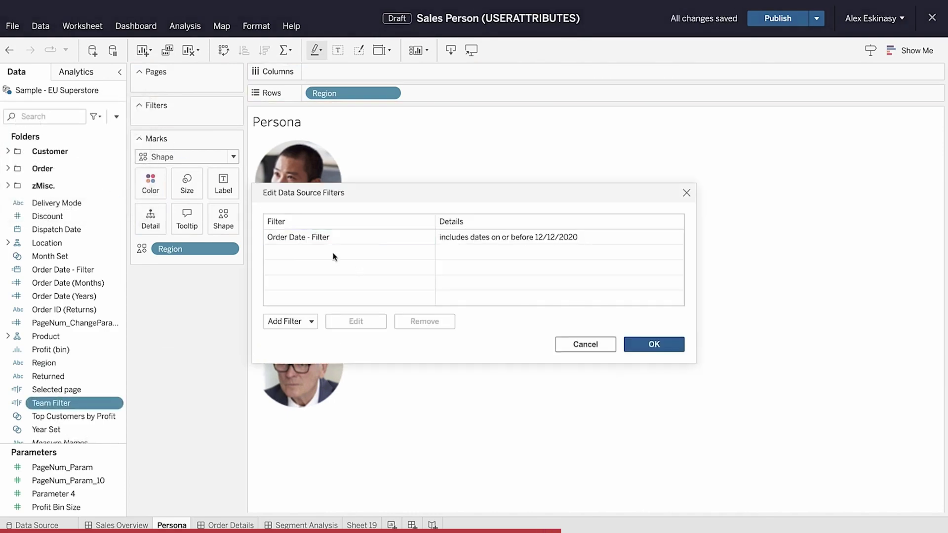
left_click(311, 321)
type("tea")
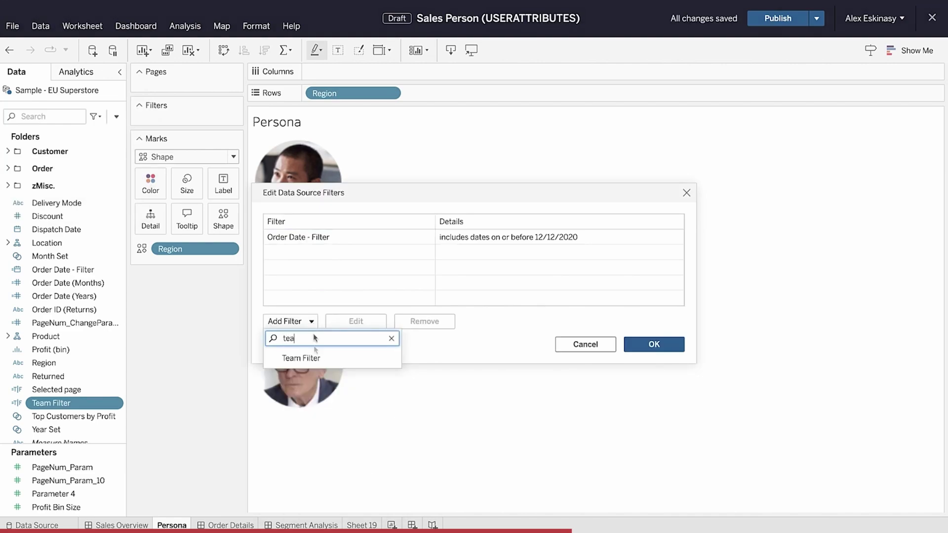
left_click(307, 358)
left_click(647, 352)
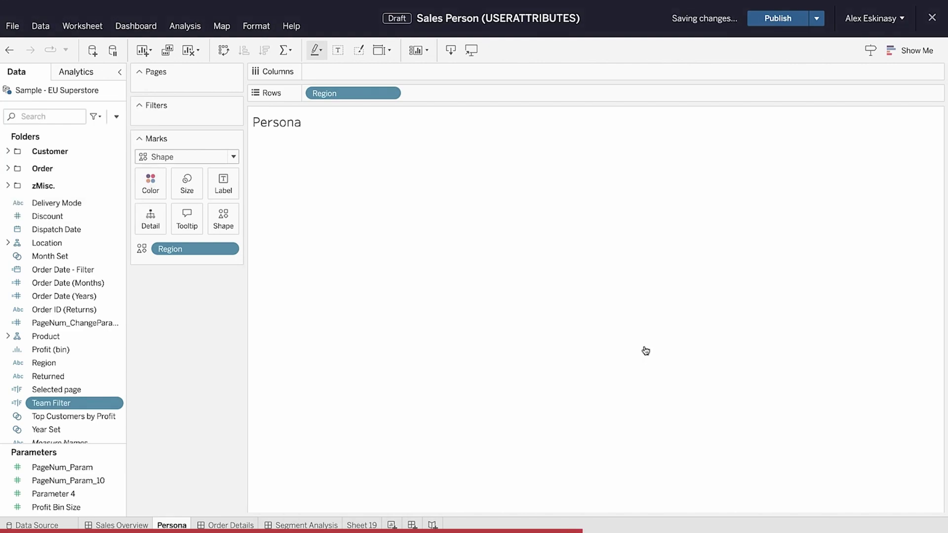
Publish the workbook from the Sales Overview dashboard.
left_click(120, 525)
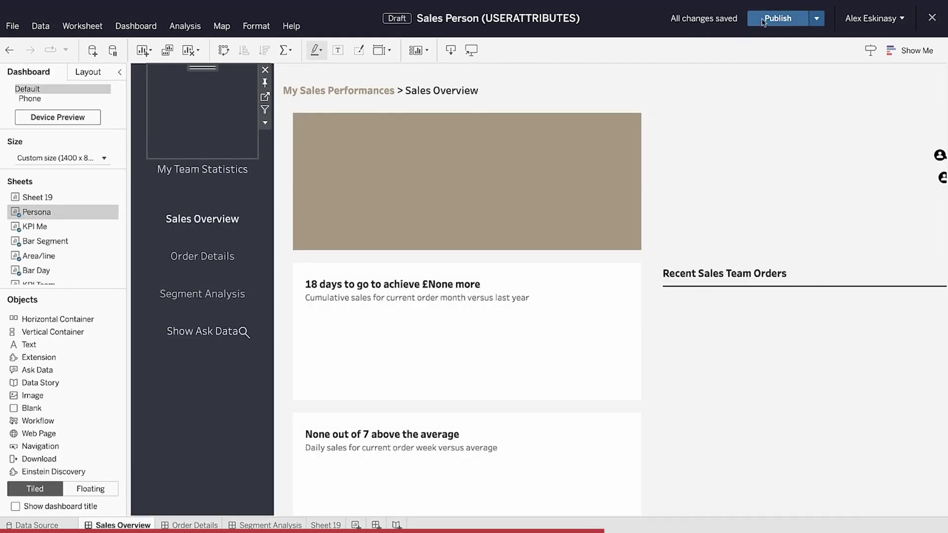
left_click(764, 22)
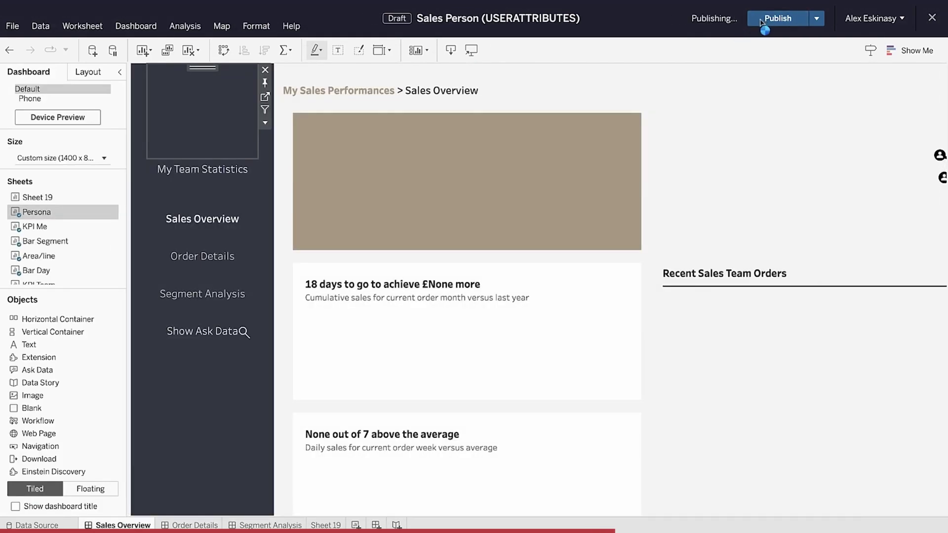
key("ctrl+Left")
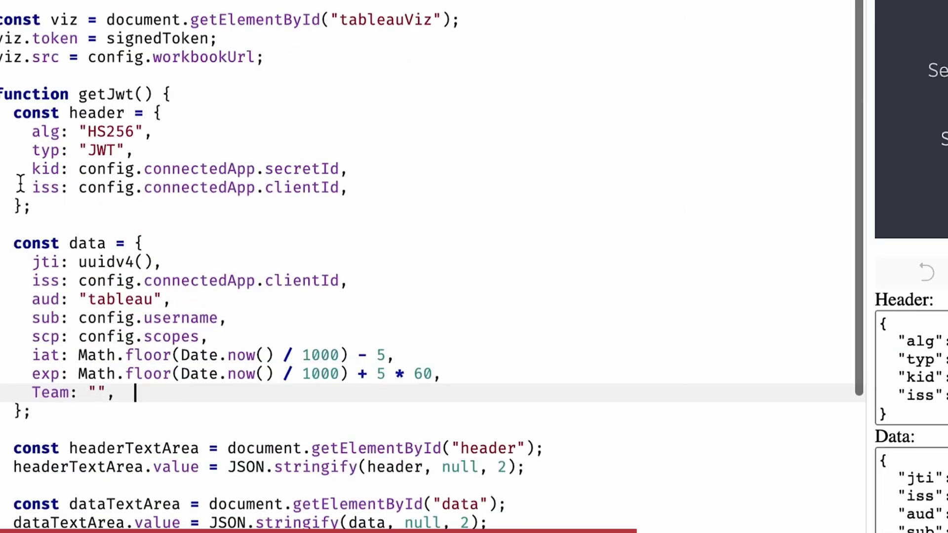
Set the token's Team value on line 60 of index.html to 'Central'.
left_click_drag(1, 102, 84, 393)
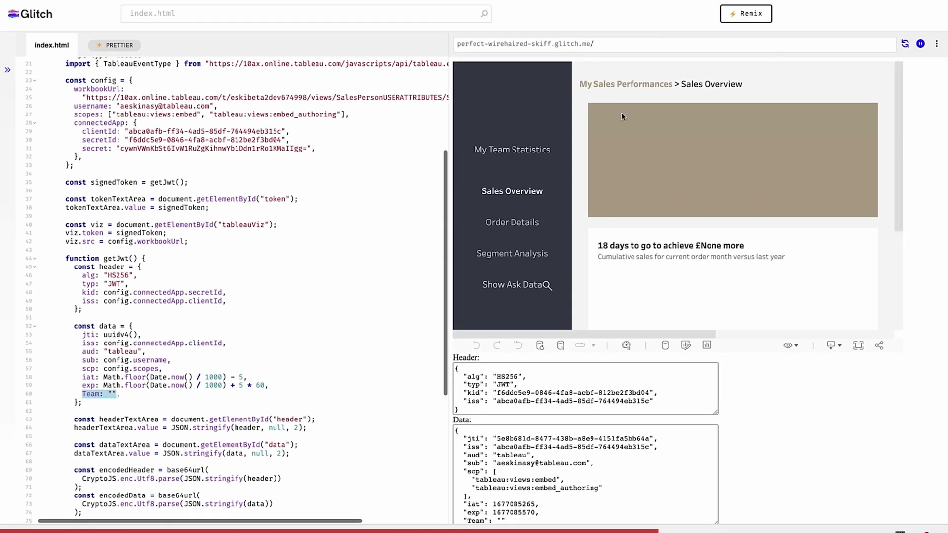
left_click(112, 394)
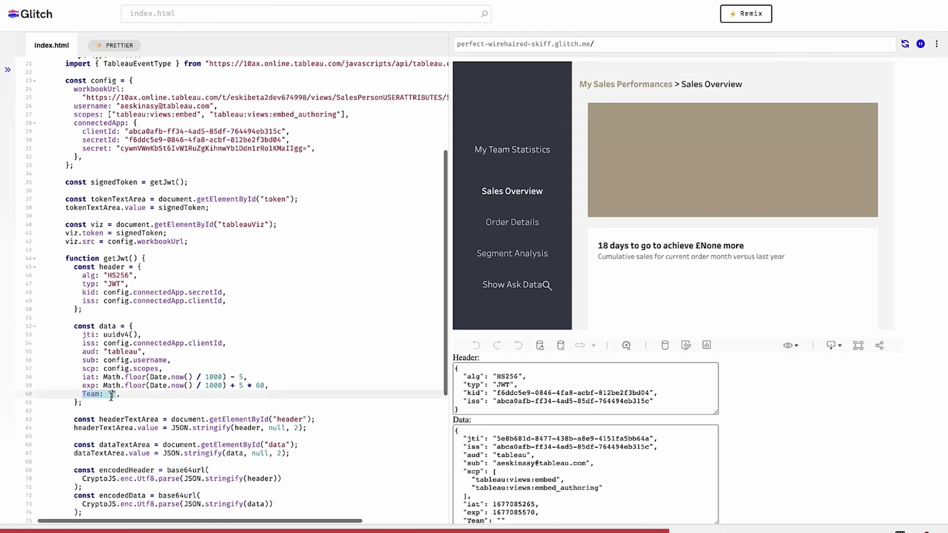
type("Central")
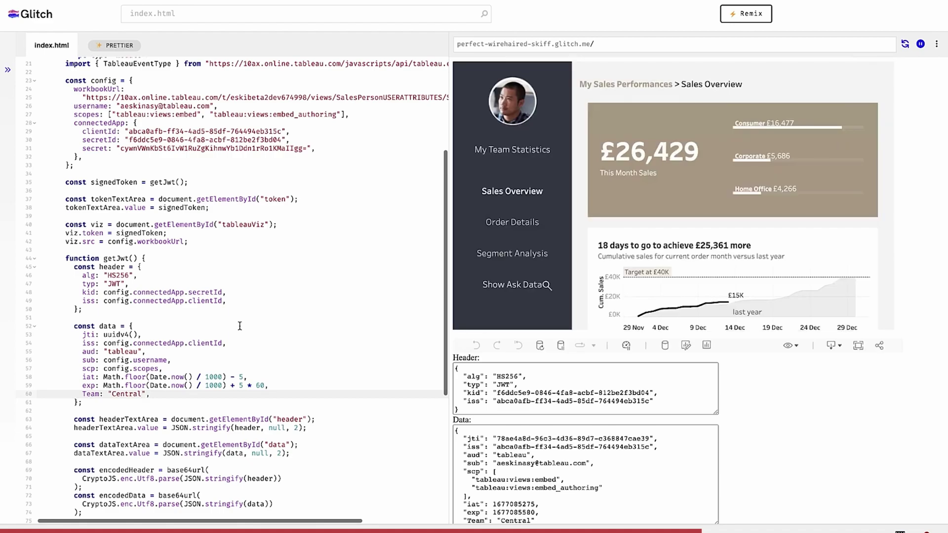
Replace the Team value with 'South', then with 'North'.
double_click(125, 394)
type("Sou")
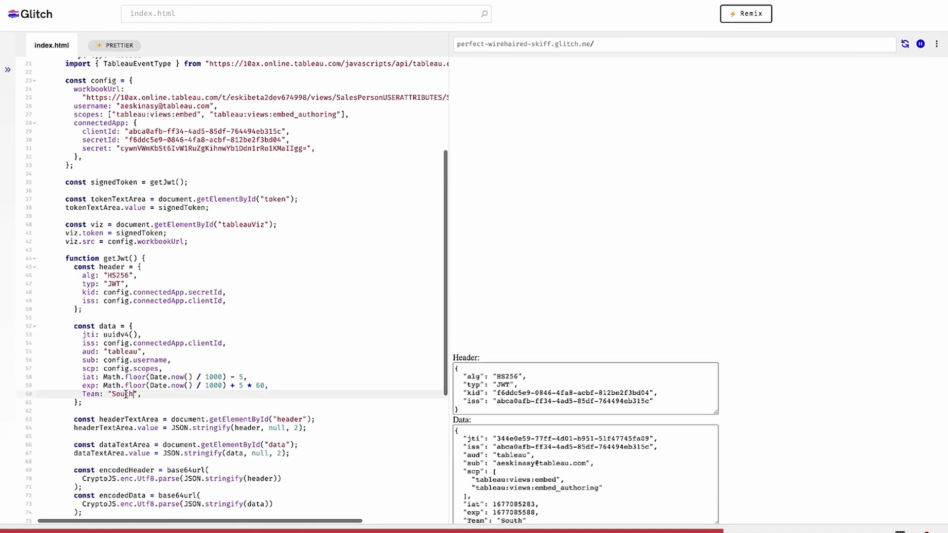
type("th")
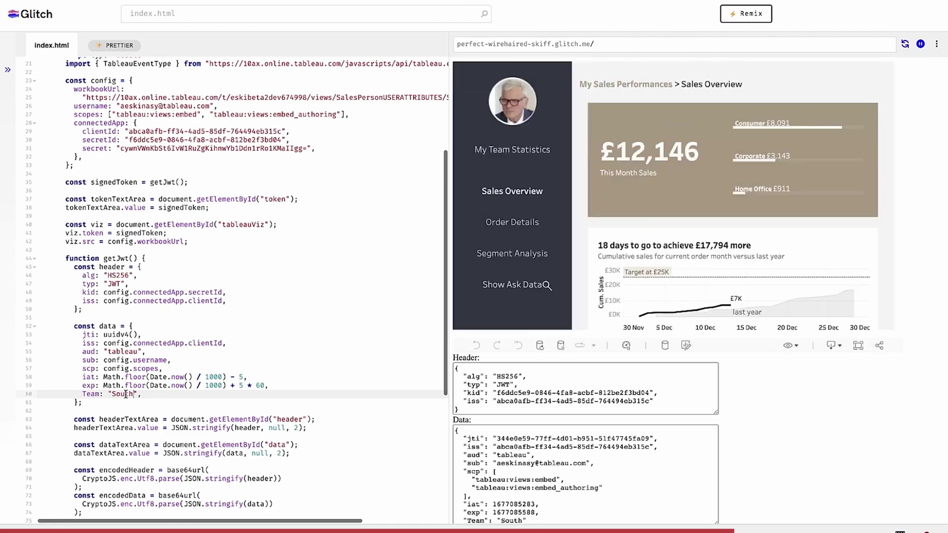
double_click(126, 394)
type("North")
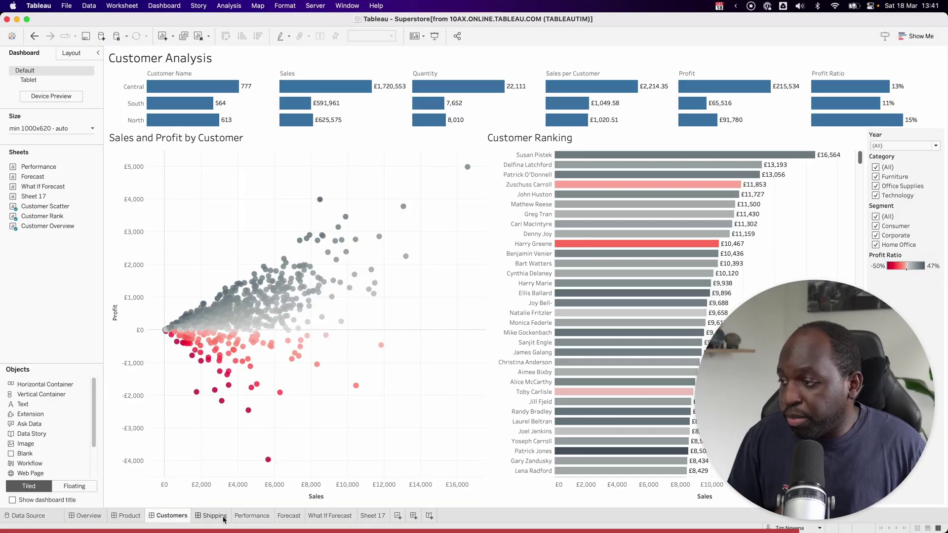
Append 'for' and the inserted Full Name field to the scatter plot's title.
left_click(395, 163)
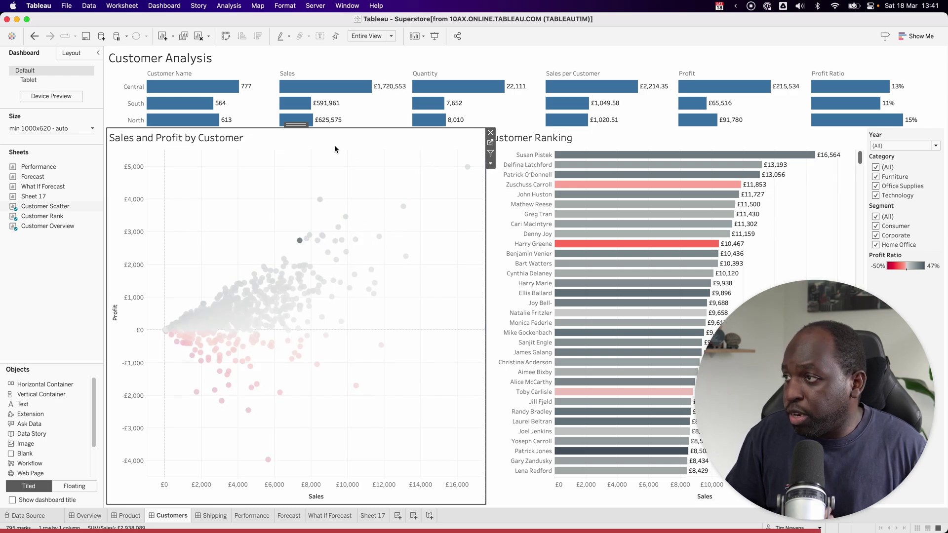
double_click(237, 138)
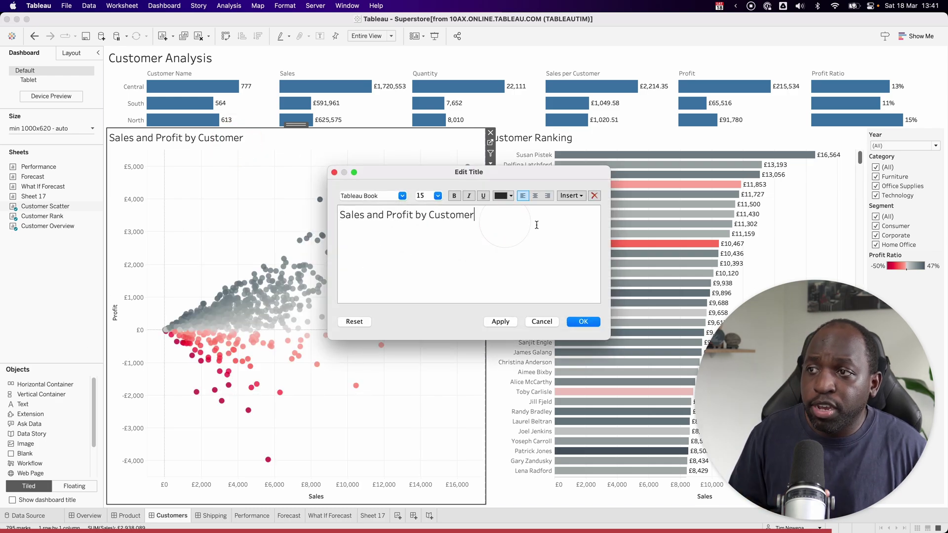
left_click(579, 195)
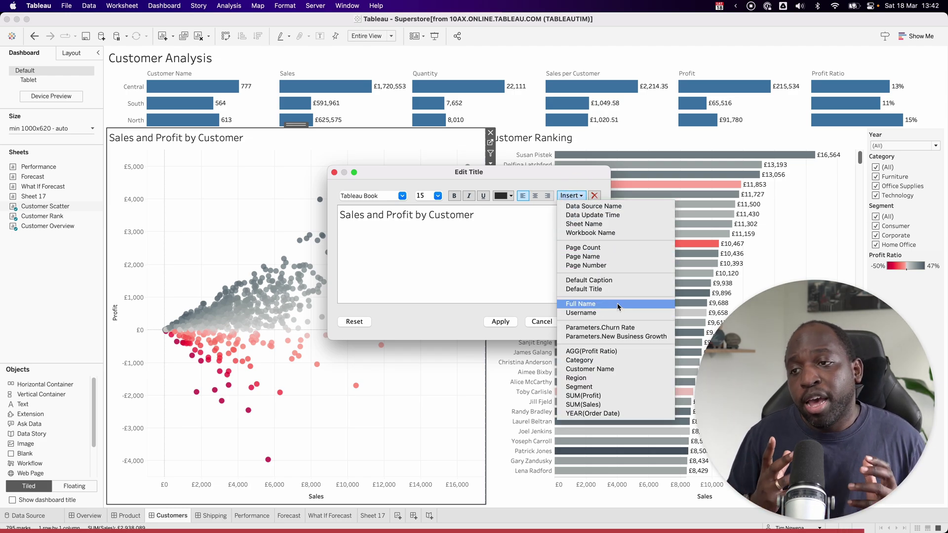
left_click(494, 217)
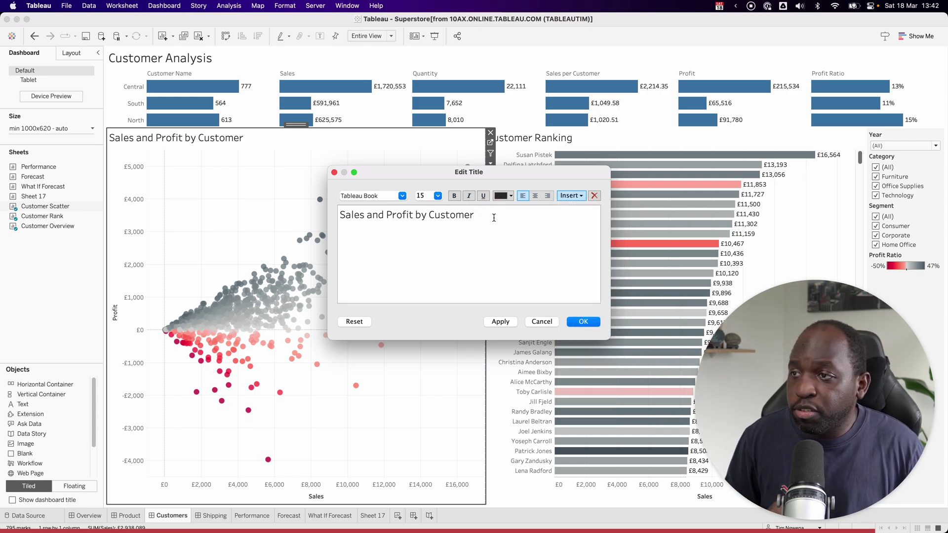
type("for")
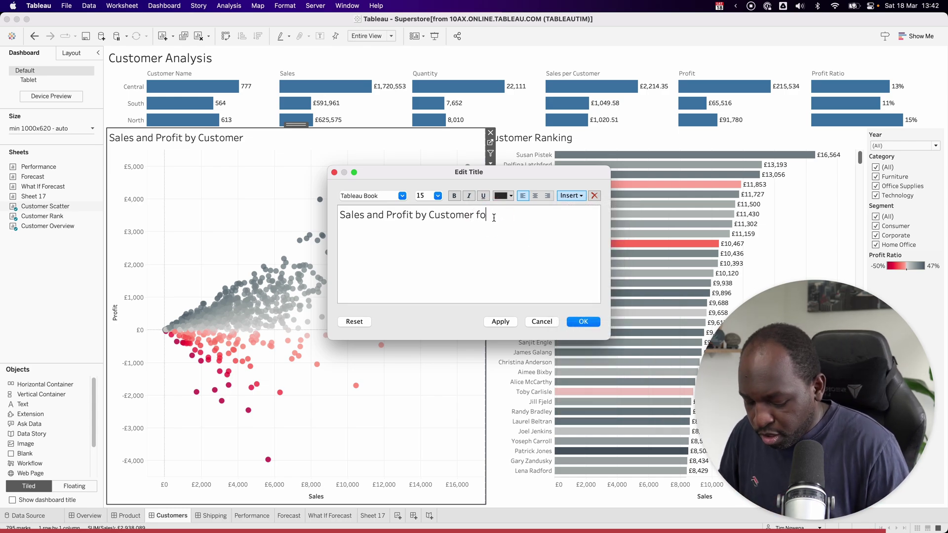
left_click(572, 196)
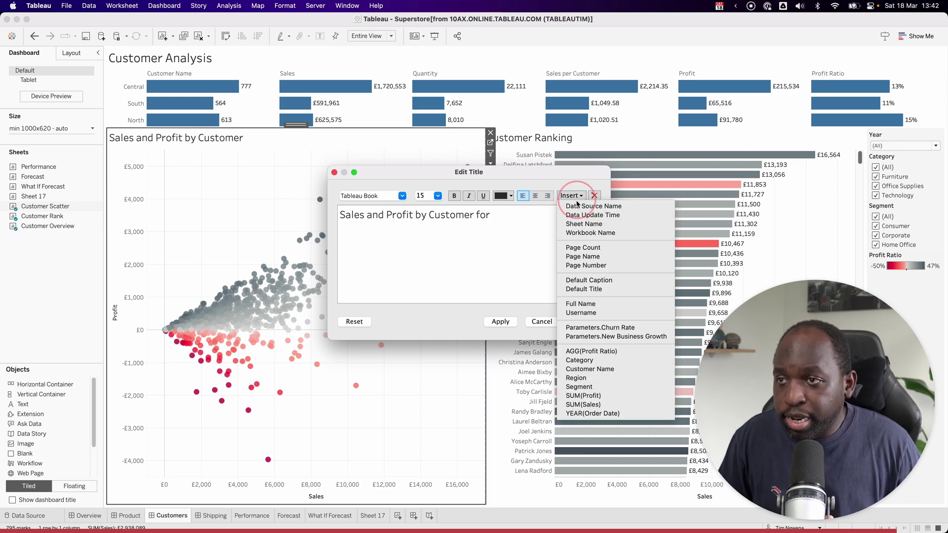
left_click(581, 304)
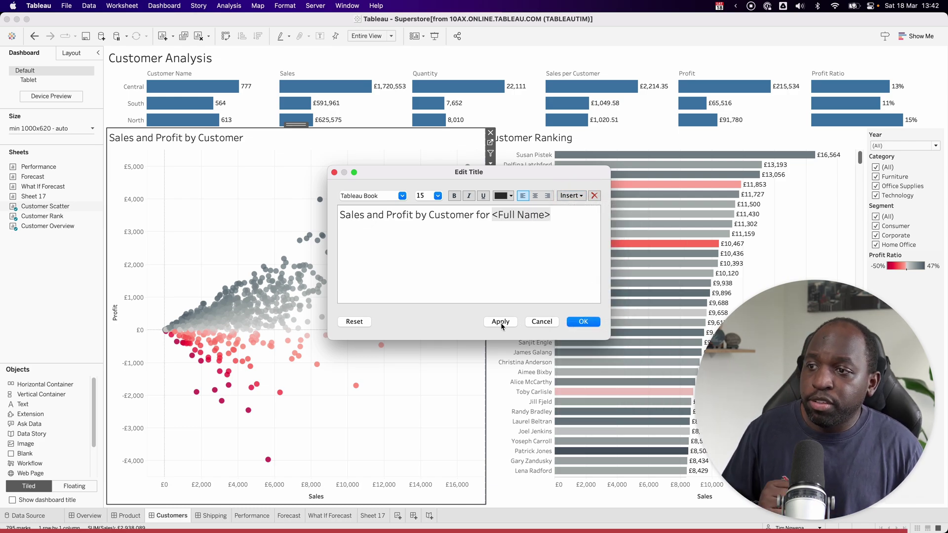
left_click(500, 323)
left_click(583, 323)
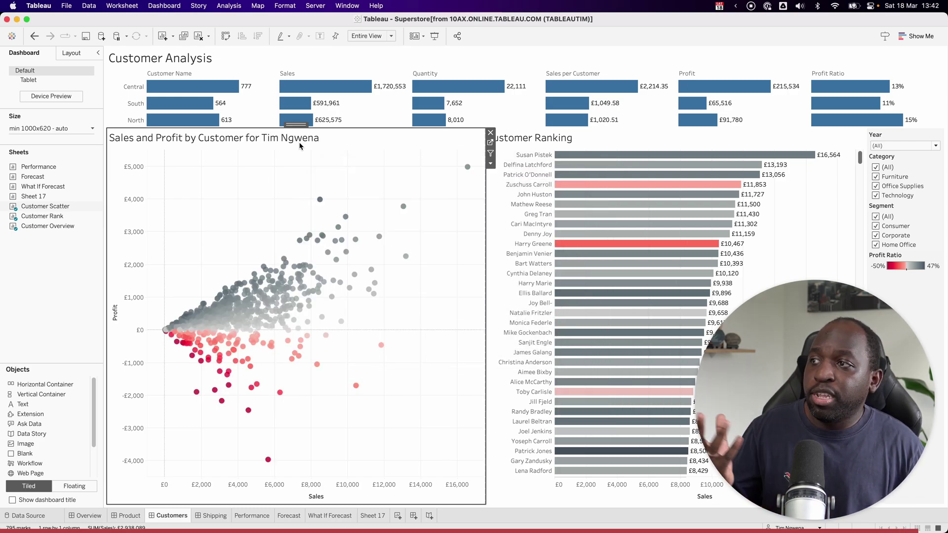